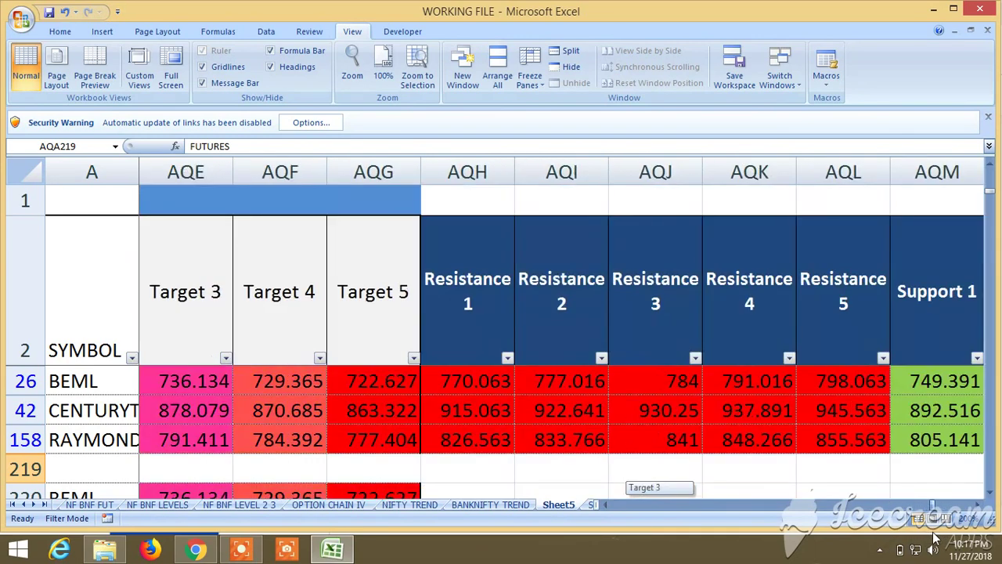
Review the NEW BUY SELL LEVEL 1 buy, sell and target columns for BEML, CENTURYTEX and RAYMOND on Sheet5
left_click_drag(608, 506, 607, 506)
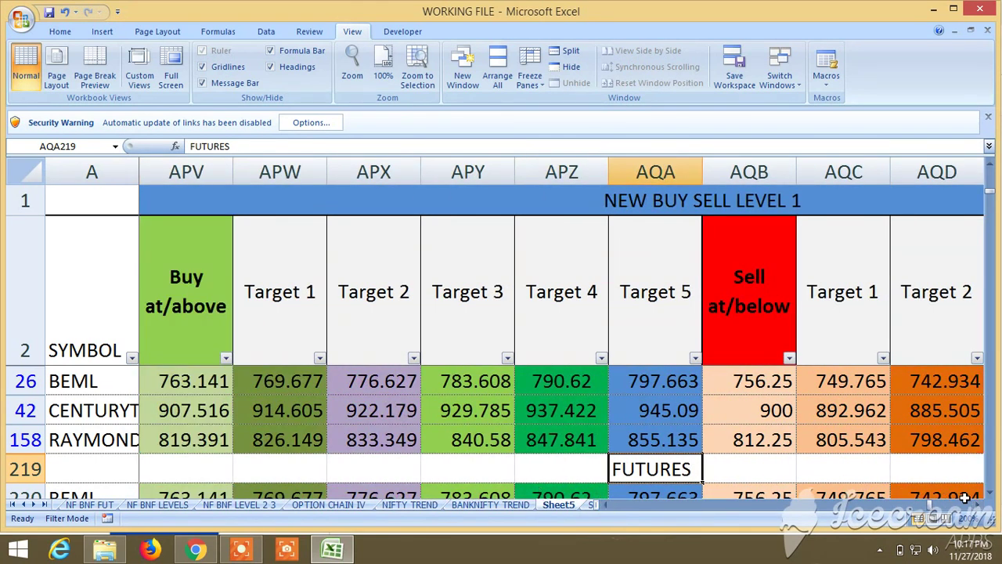
left_click(977, 507)
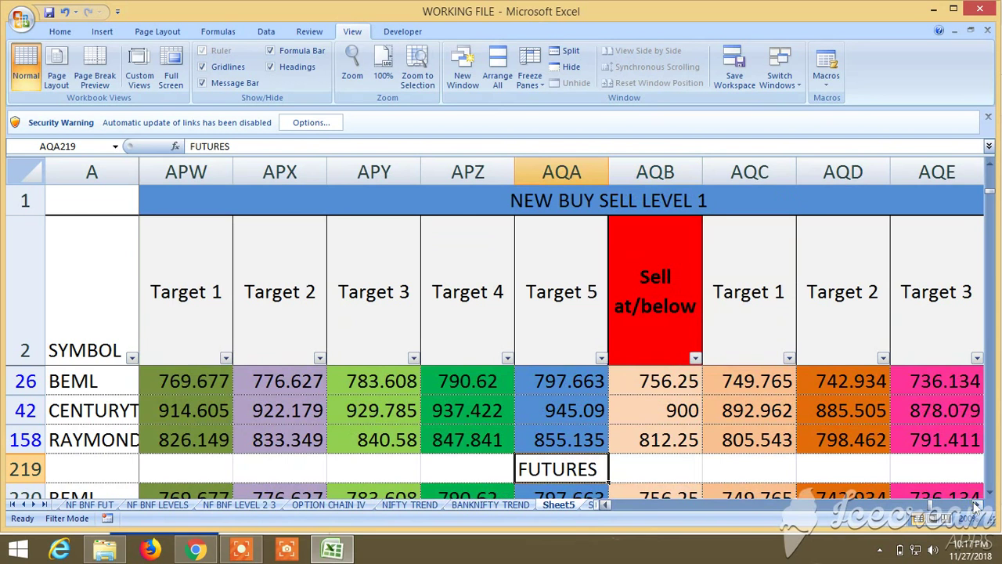
left_click(977, 507)
left_click(977, 507)
left_click(976, 507)
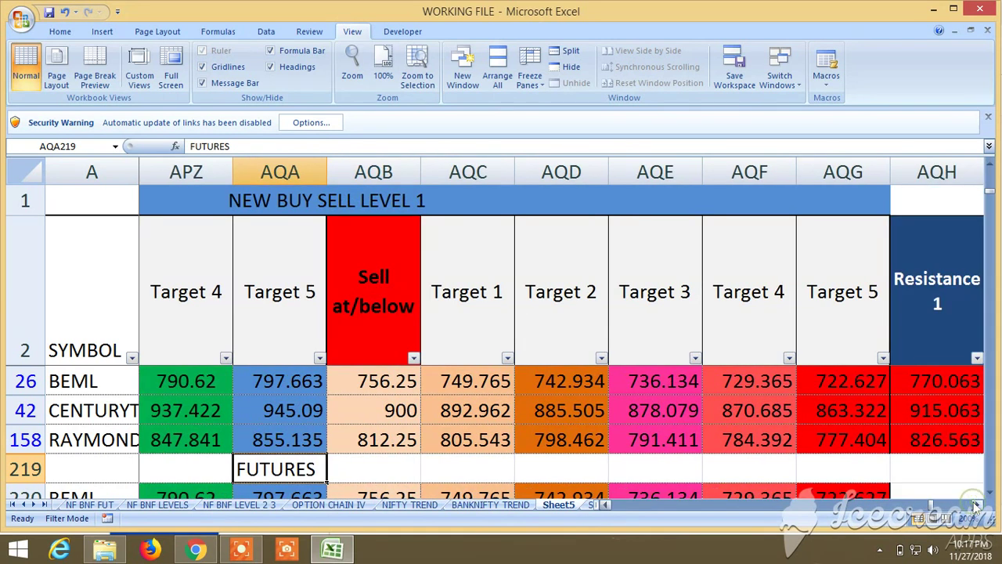
left_click(608, 507)
left_click(608, 507)
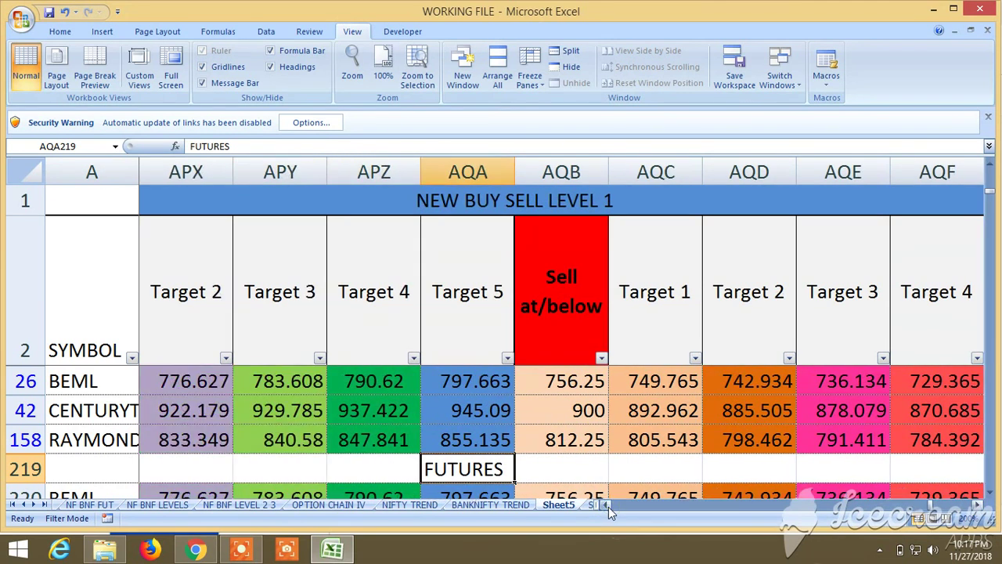
left_click(608, 506)
left_click(608, 507)
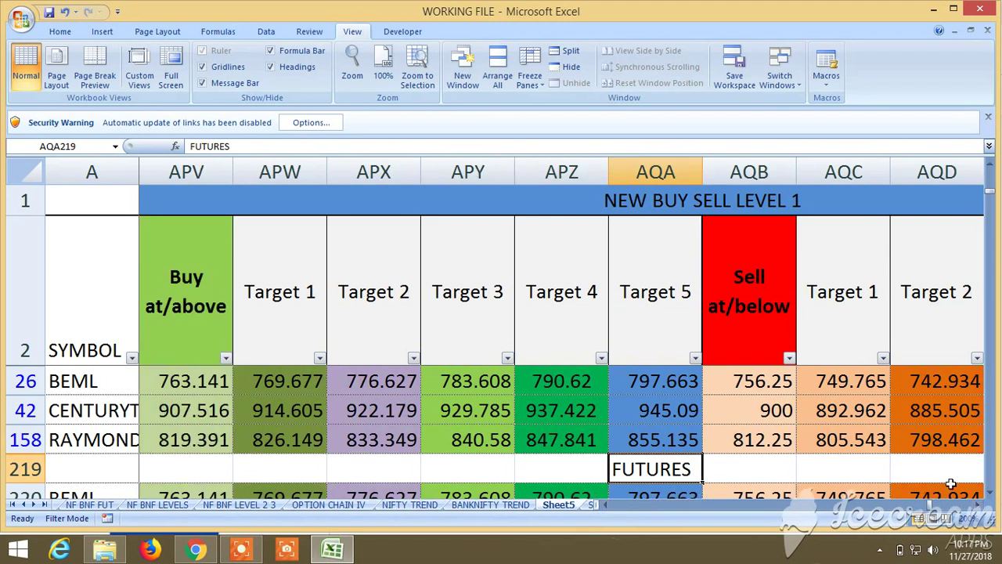
Review the FUTURES rows 220 to 222 across the LEVEL 1 buy, sell and target columns, ending back at the upper stock rows
left_click(990, 495)
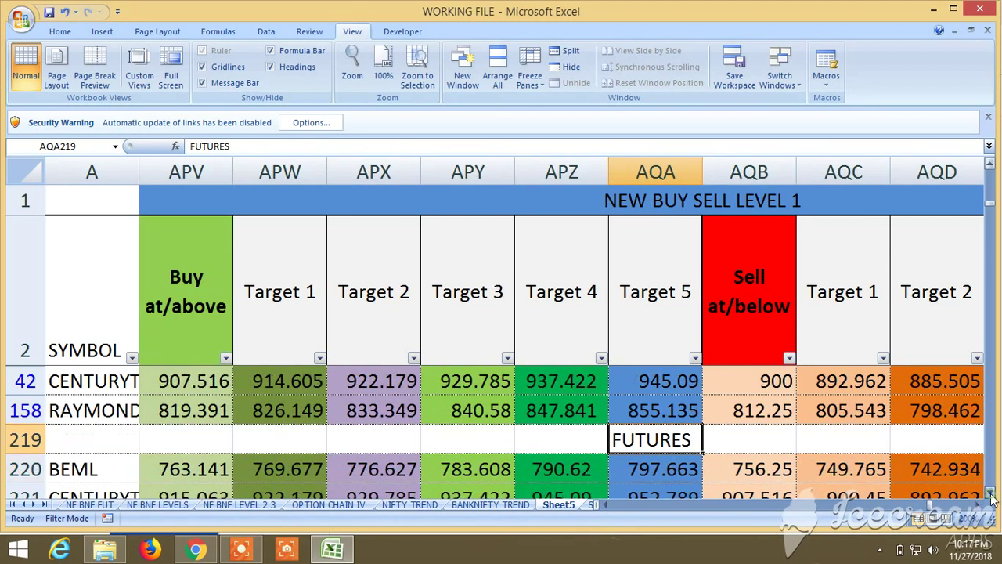
left_click(991, 495)
left_click(991, 495)
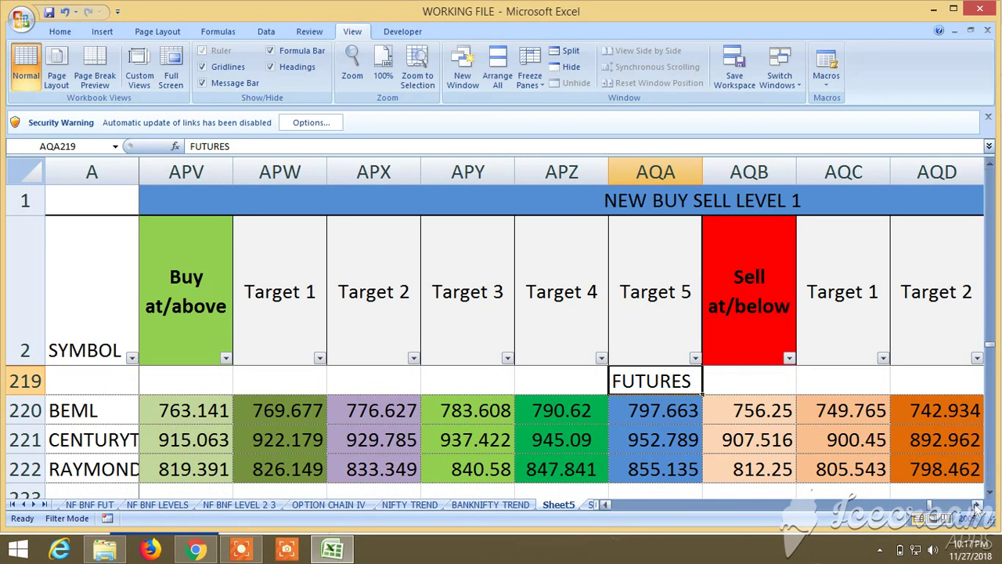
left_click(978, 505)
left_click(977, 505)
left_click(978, 505)
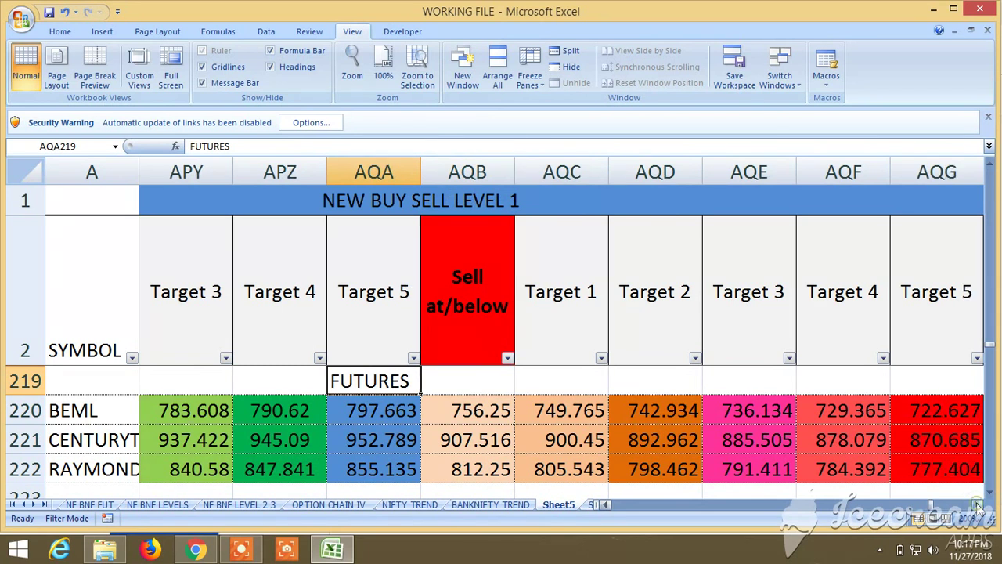
left_click(978, 505)
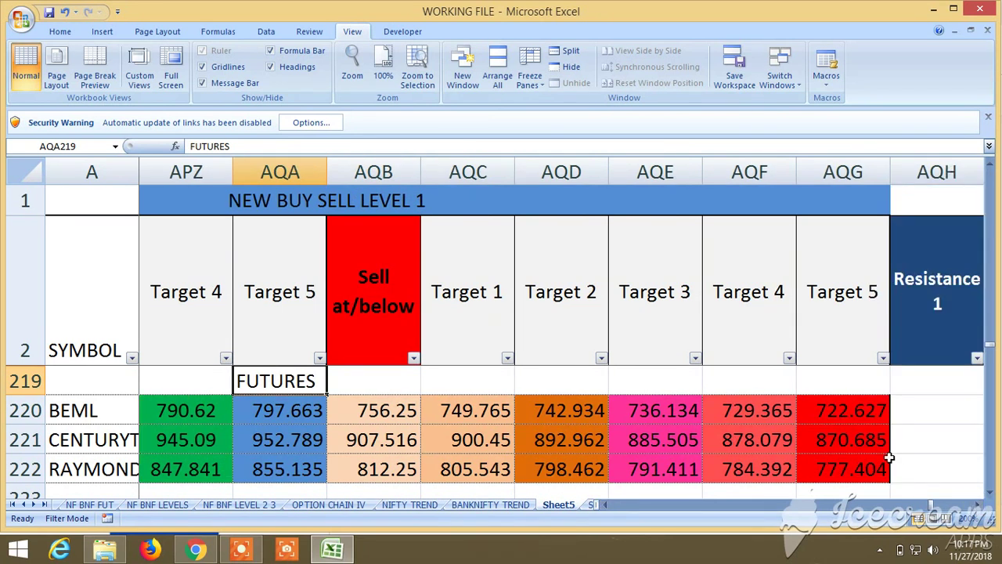
scroll(888, 458, "up", 1)
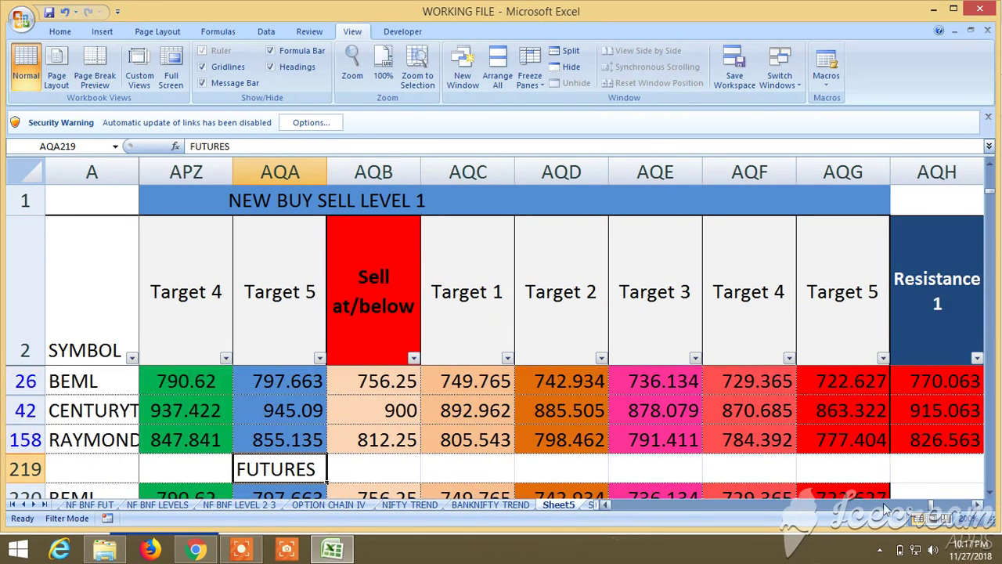
Examine the NEW BUY SELL LEVEL 2 columns H1 to H7 and L1 to L7 for the three stocks
left_click(932, 505)
left_click(932, 505)
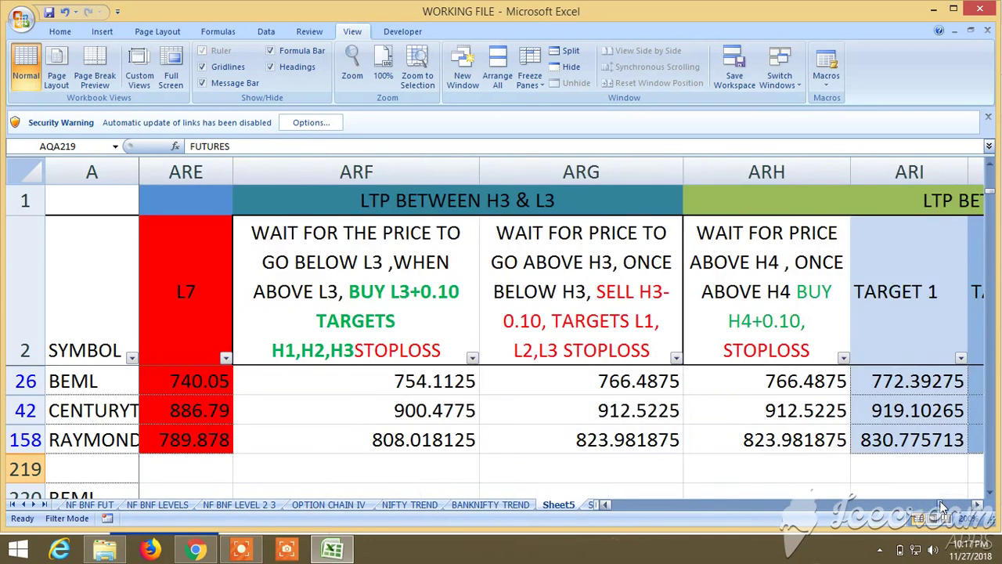
left_click_drag(607, 505, 607, 505)
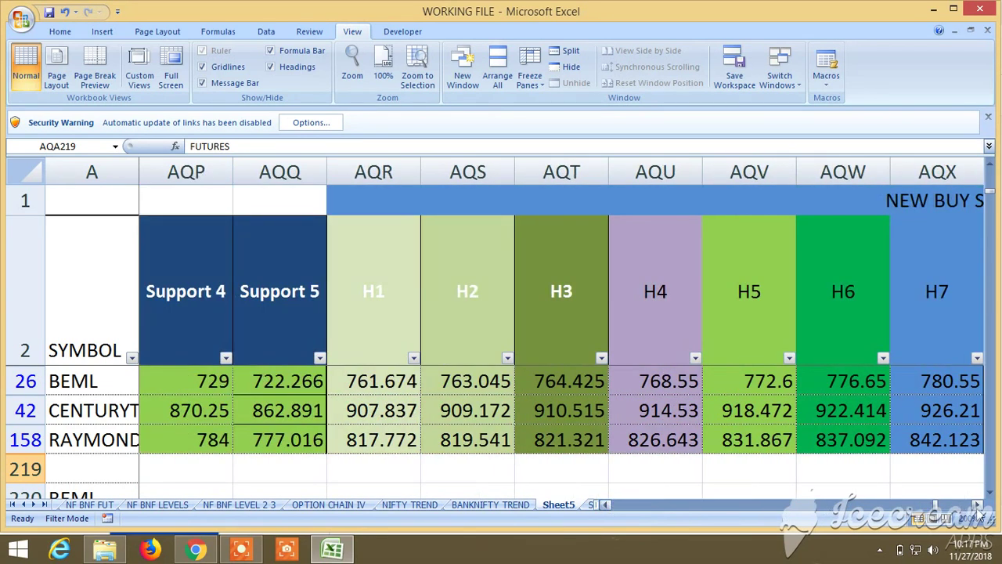
left_click(979, 505)
left_click(979, 505)
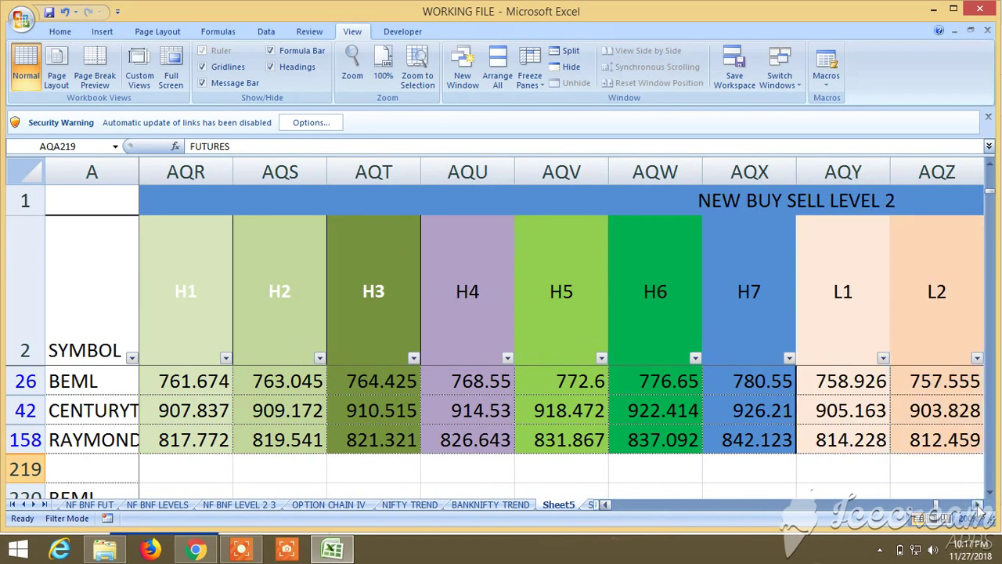
left_click(979, 505)
left_click(979, 505)
left_click(979, 505)
left_click(979, 505)
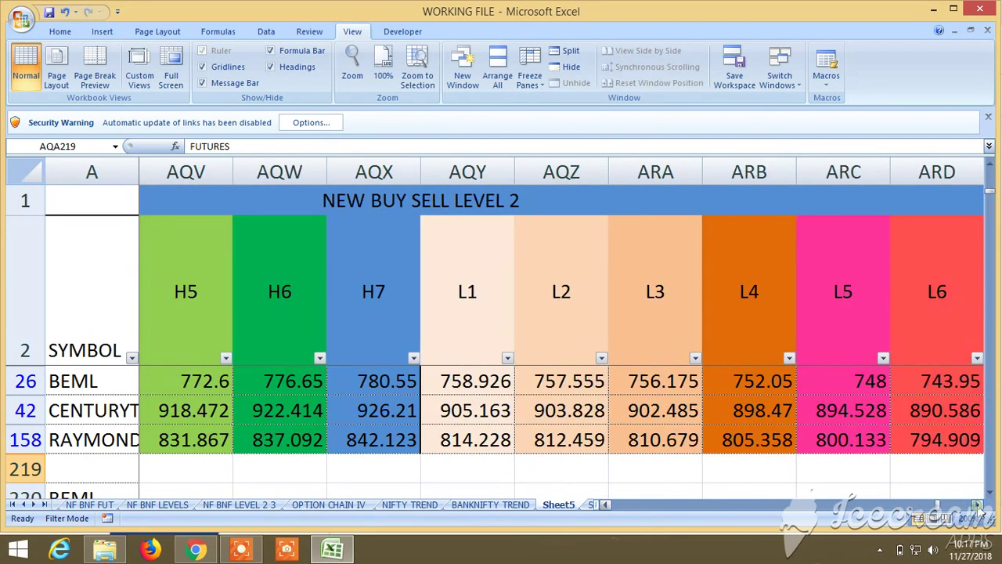
left_click(979, 505)
left_click(979, 505)
left_click(979, 505)
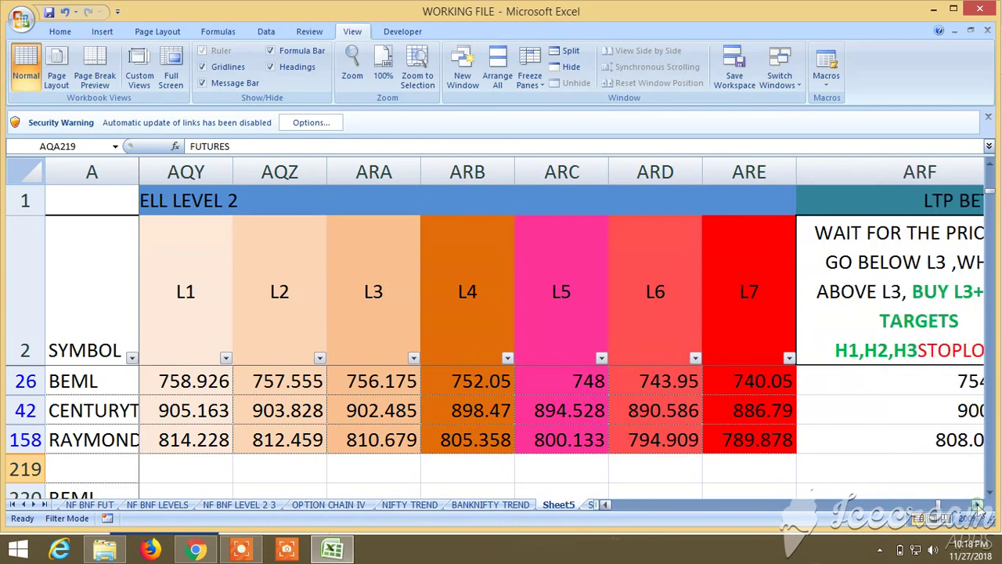
Read the trading rules and targets in the LTP BETWEEN H3 & L3 and LTP BETWEEN H3 & H4 columns
left_click(979, 505)
left_click(979, 506)
left_click(979, 505)
left_click(979, 505)
left_click(978, 505)
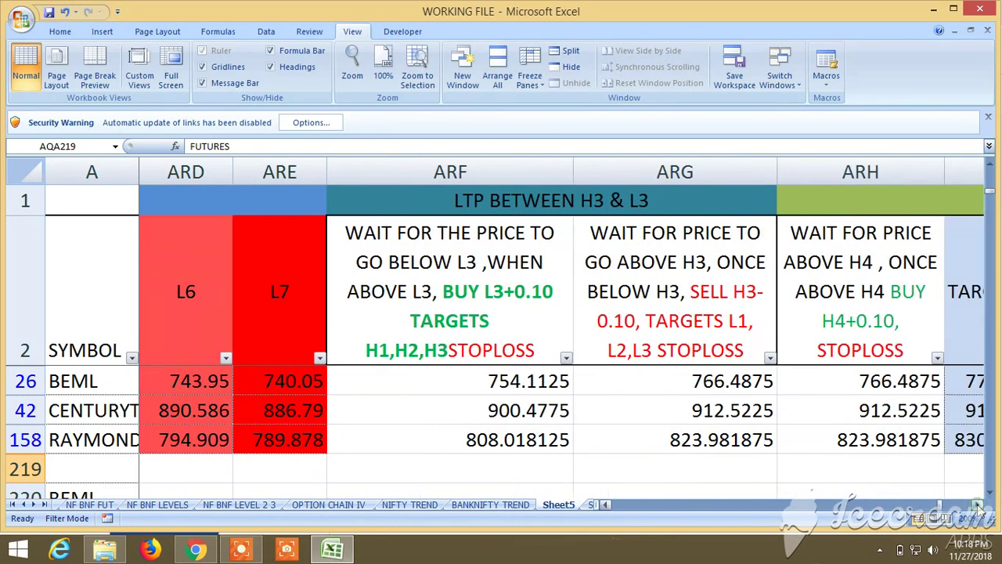
left_click(979, 505)
left_click(979, 505)
left_click(979, 505)
left_click(979, 505)
left_click(979, 505)
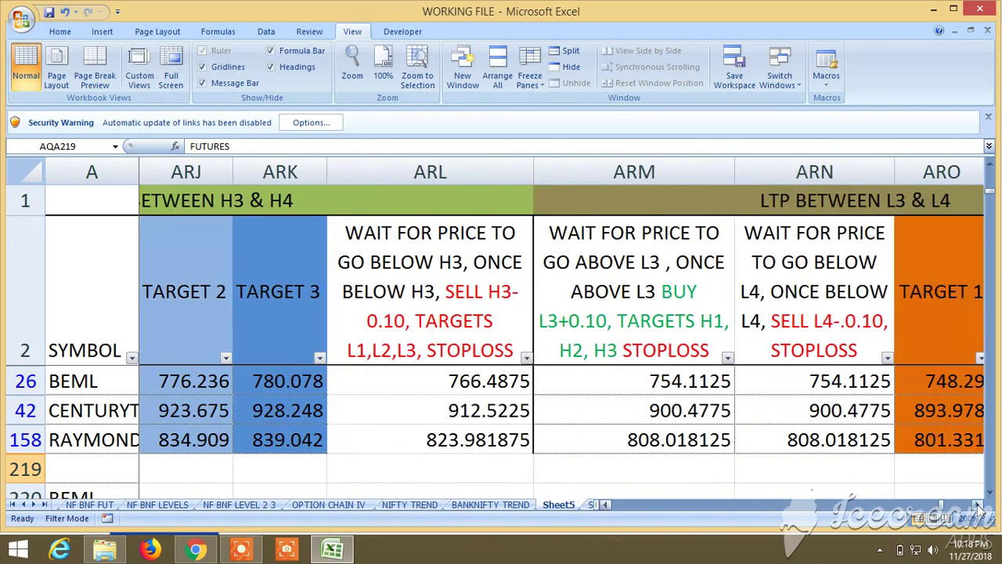
Read the LTP BETWEEN L3 & L4, LTP ABOVE H4 and LTP BELOW L4 rules for the three stocks
left_click(979, 505)
left_click(979, 505)
left_click(979, 505)
left_click(979, 505)
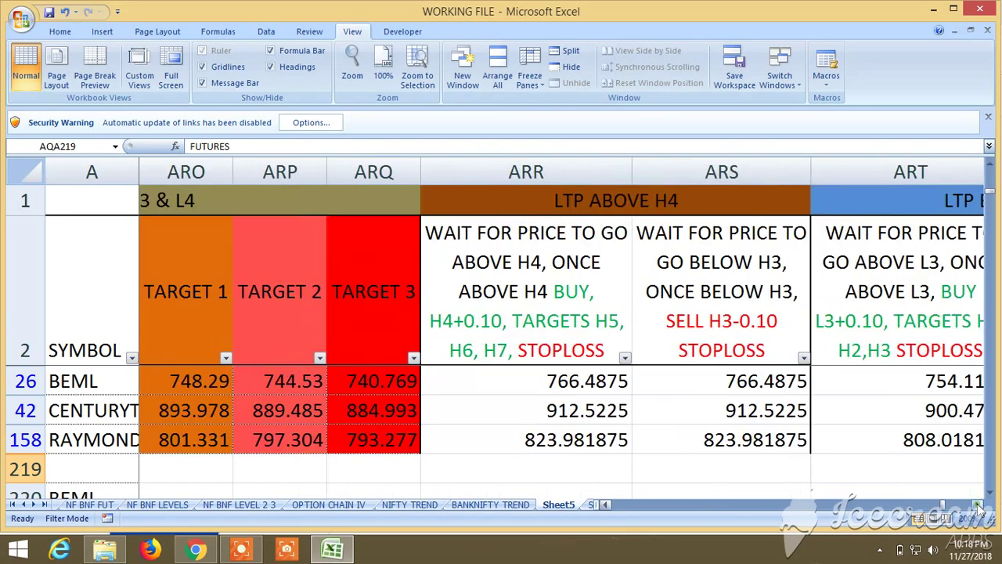
left_click(979, 505)
left_click(979, 505)
left_click(979, 505)
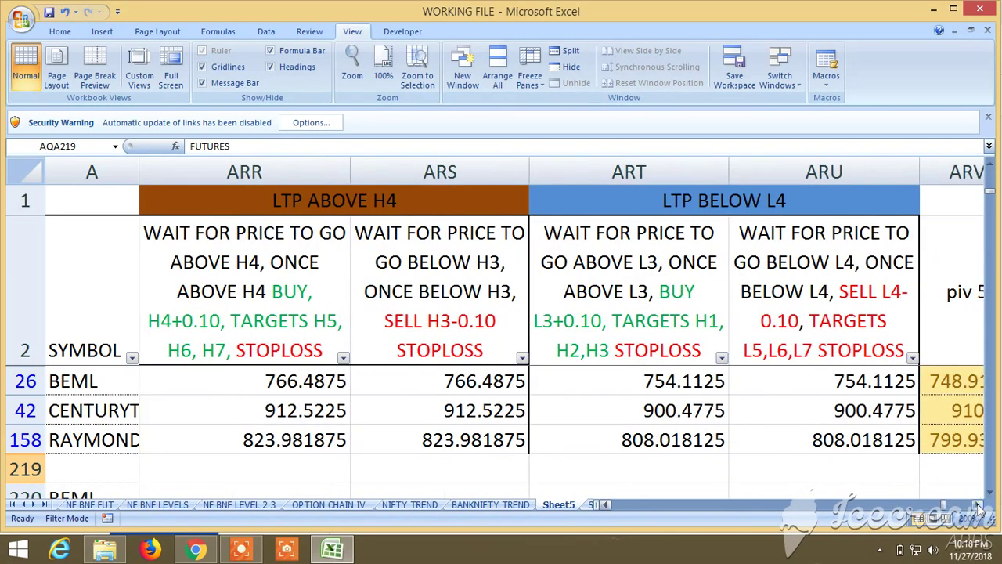
left_click(608, 505)
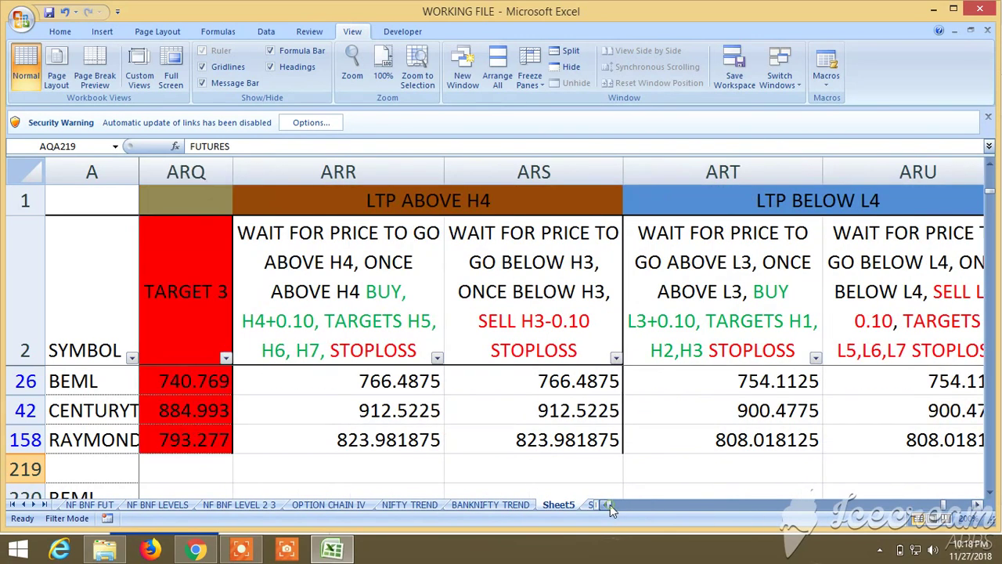
Show the NF BNF FUT sheet and examine the coloured level values in rows 3 and 4 across columns HE to HR
left_click(94, 505)
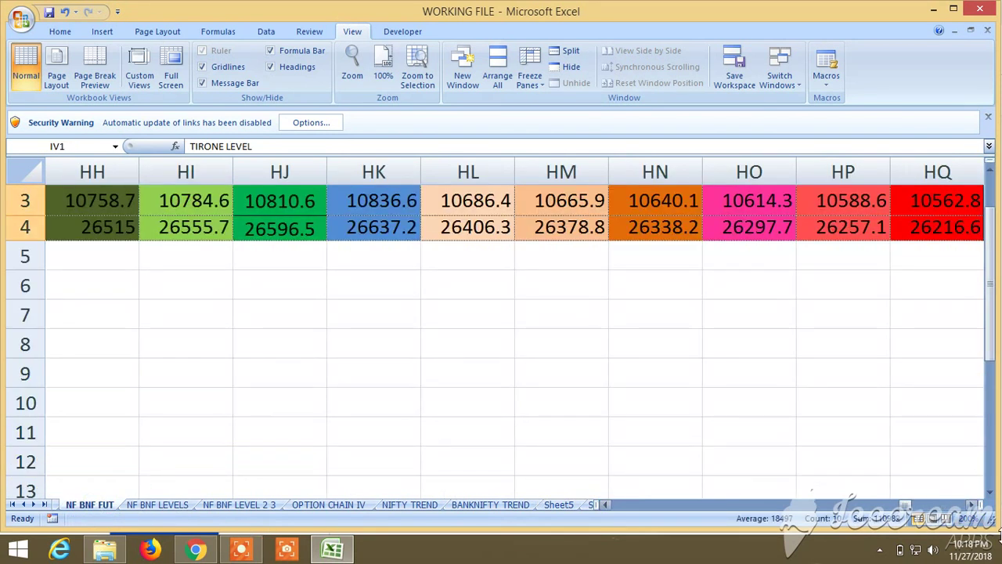
left_click(973, 505)
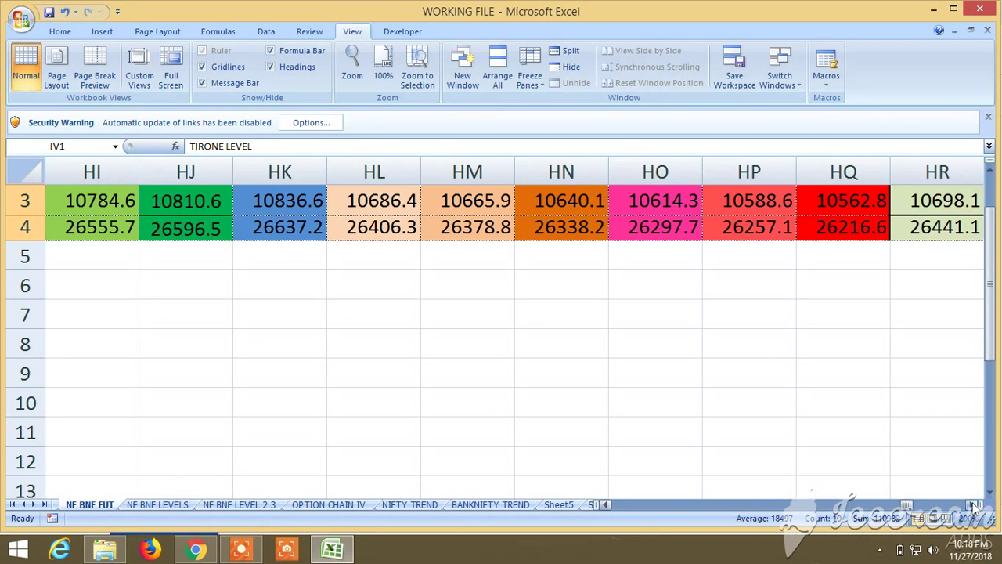
left_click(608, 506)
left_click(607, 506)
left_click(608, 505)
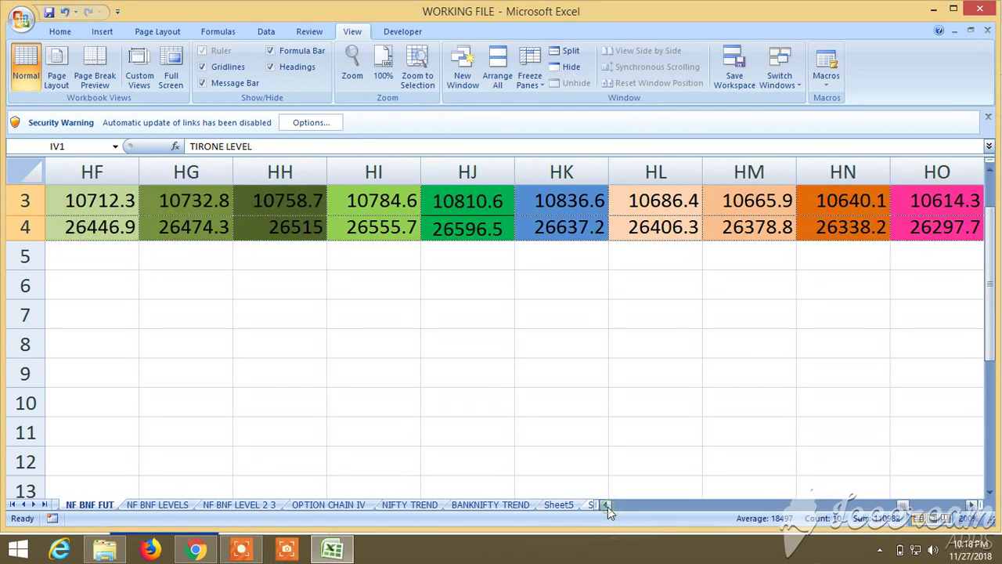
left_click(608, 506)
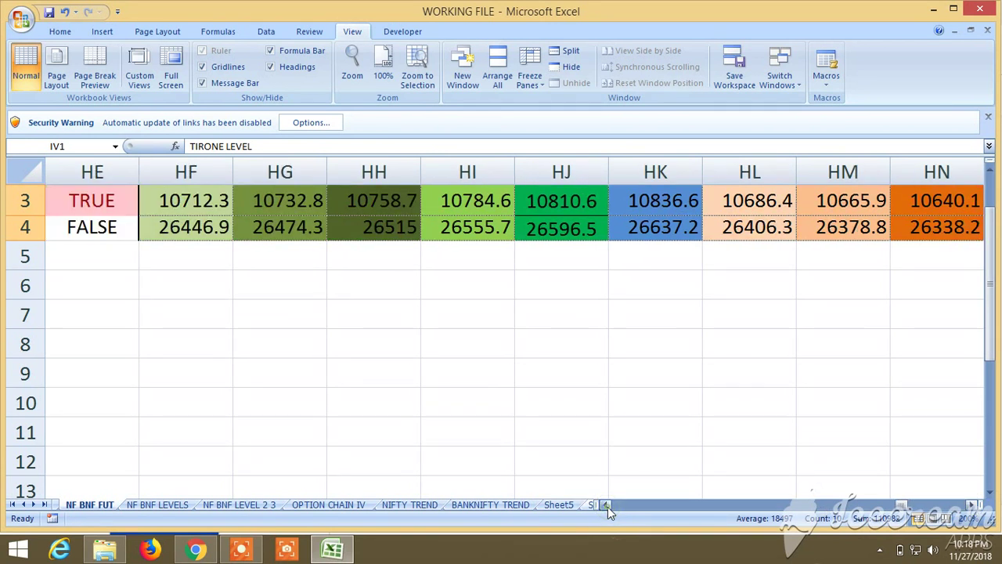
left_click(974, 505)
left_click(973, 506)
left_click(974, 505)
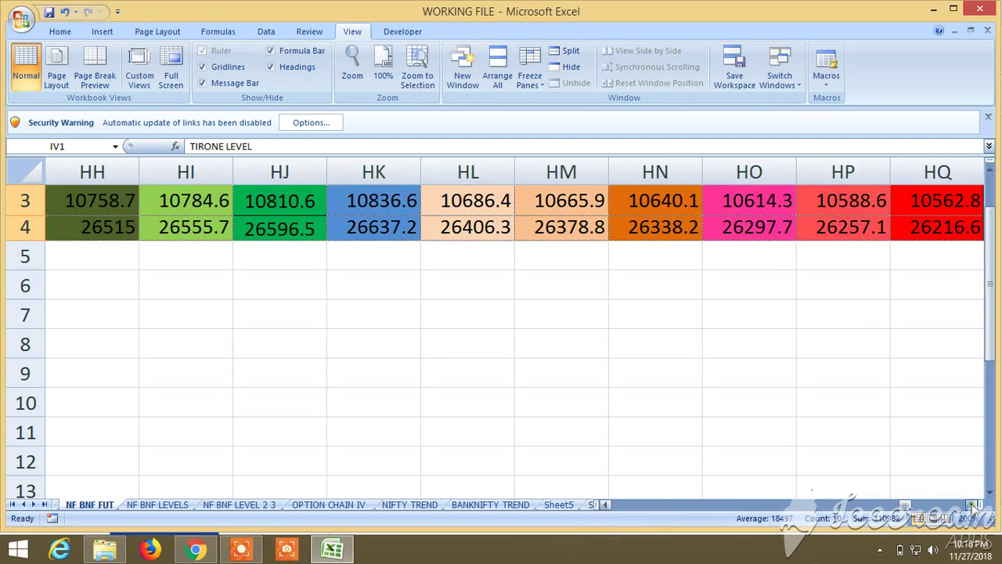
left_click(974, 505)
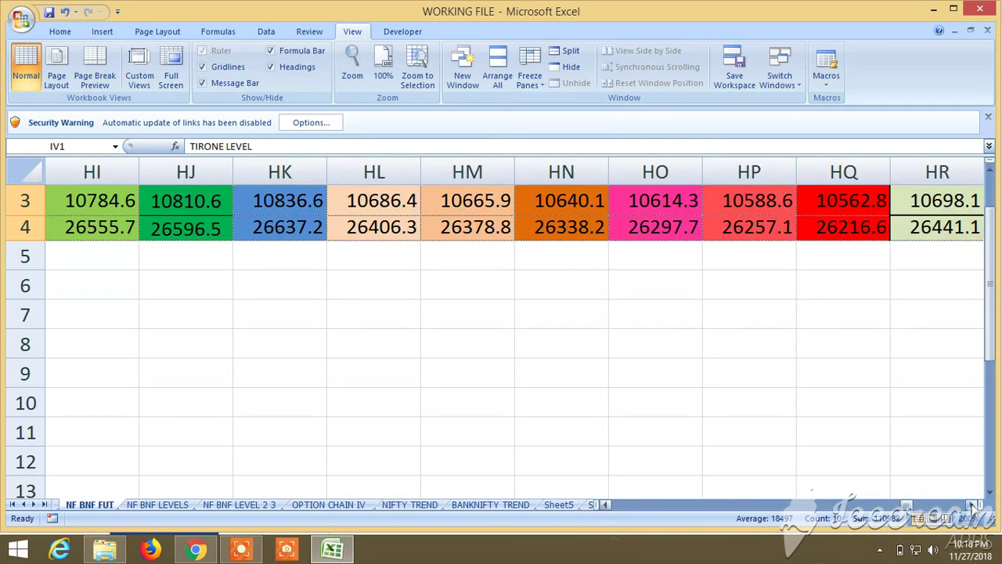
left_click(607, 505)
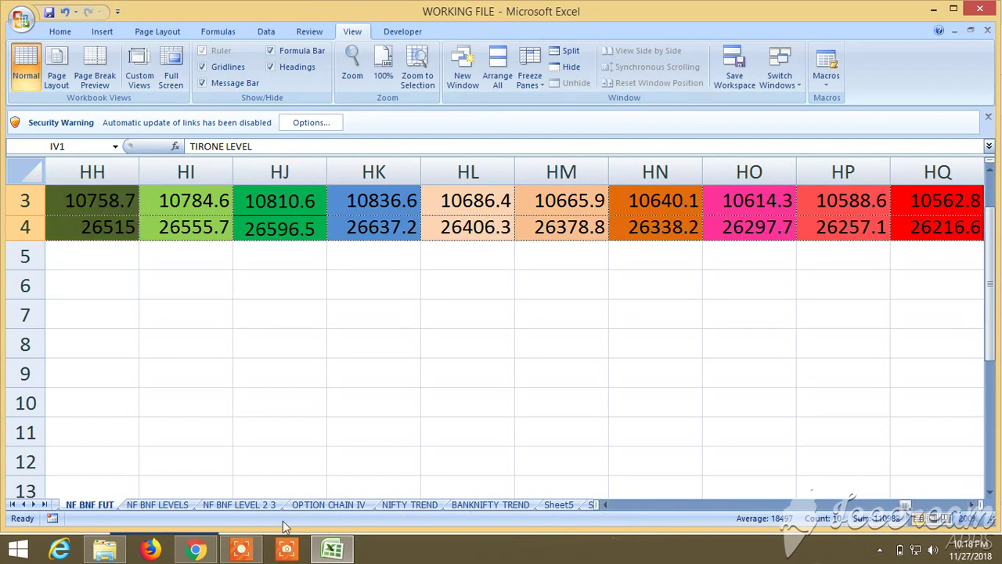
Show the NF BNF LEVELS sheet and examine the BANKNIFTY and NIFTY pivot, resistance and support columns from column A onward
left_click(169, 505)
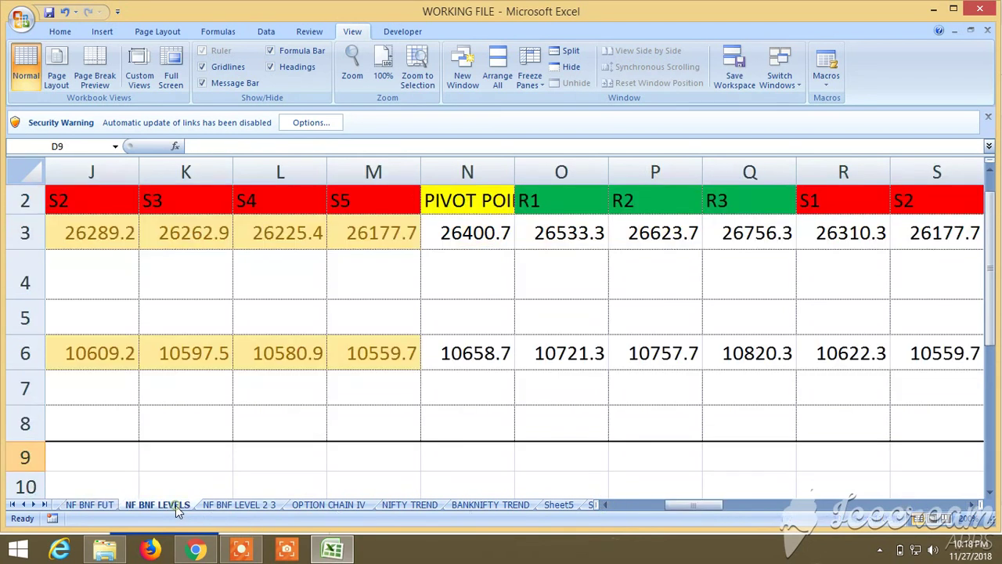
left_click(607, 505)
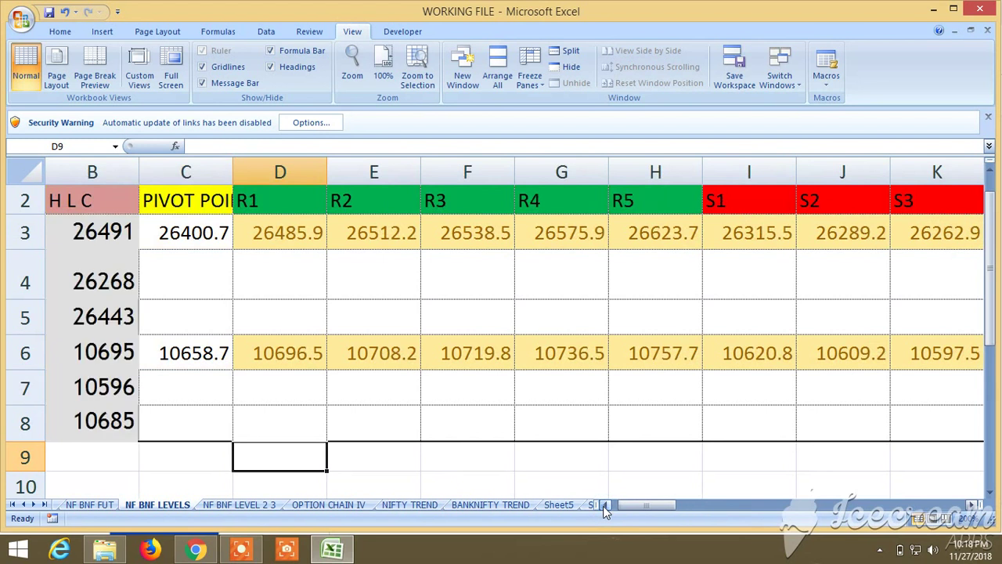
left_click(607, 505)
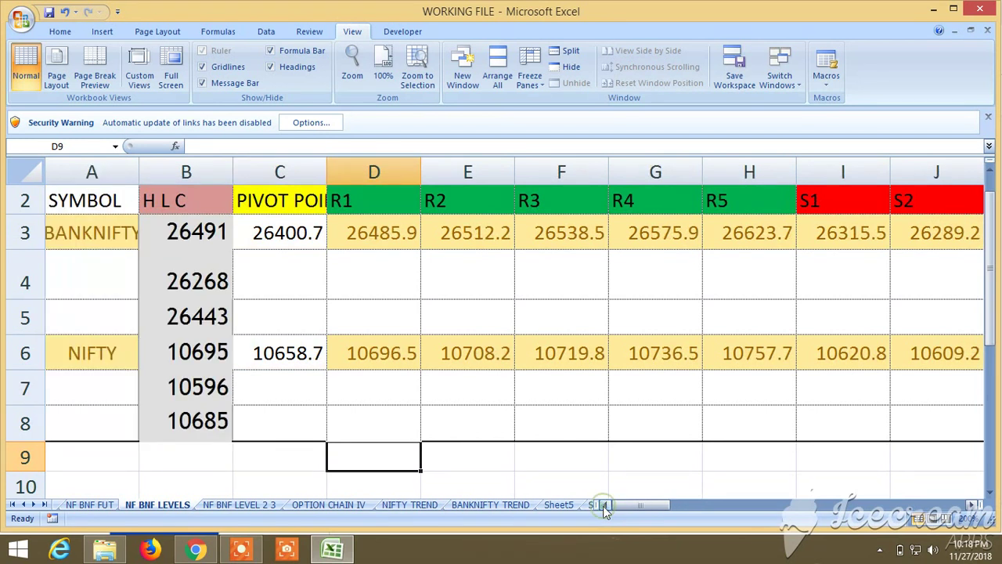
left_click(972, 505)
left_click(973, 505)
left_click(973, 506)
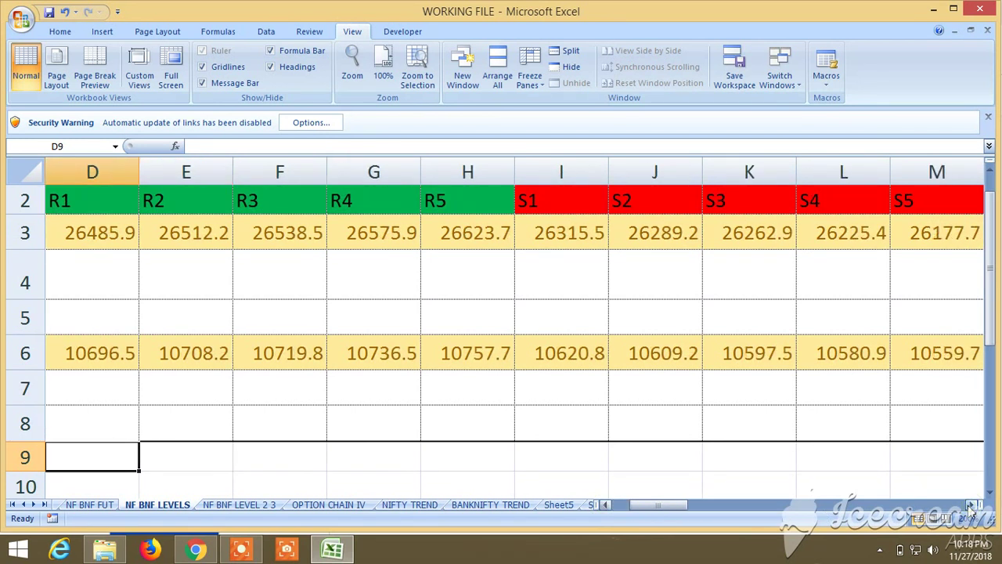
left_click(972, 505)
left_click(970, 507)
left_click(969, 508)
left_click(970, 507)
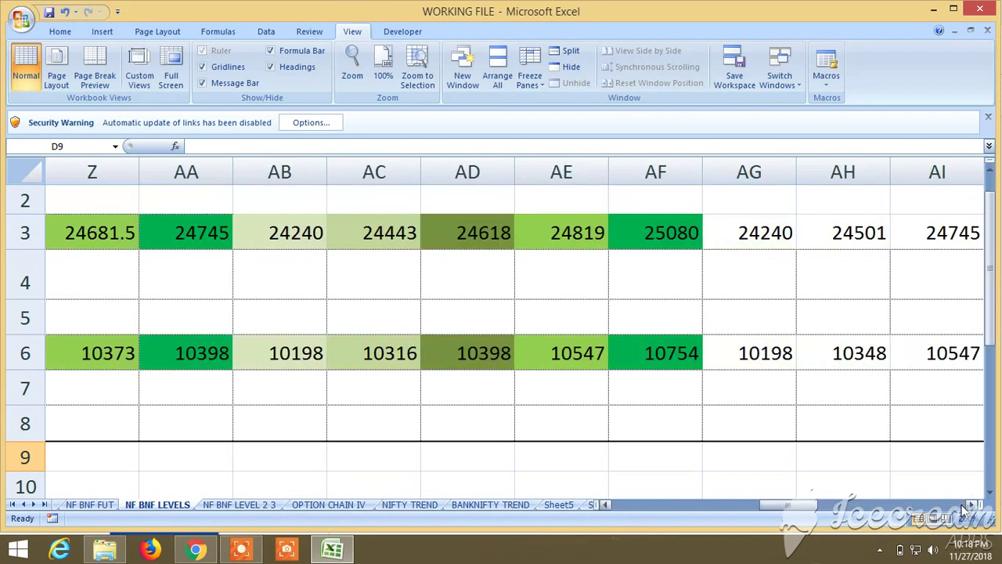
Return to columns M to V and examine the second pivot point set with R1–R3, S1–S3 and the DOWN and UP columns
left_click(607, 505)
left_click(606, 505)
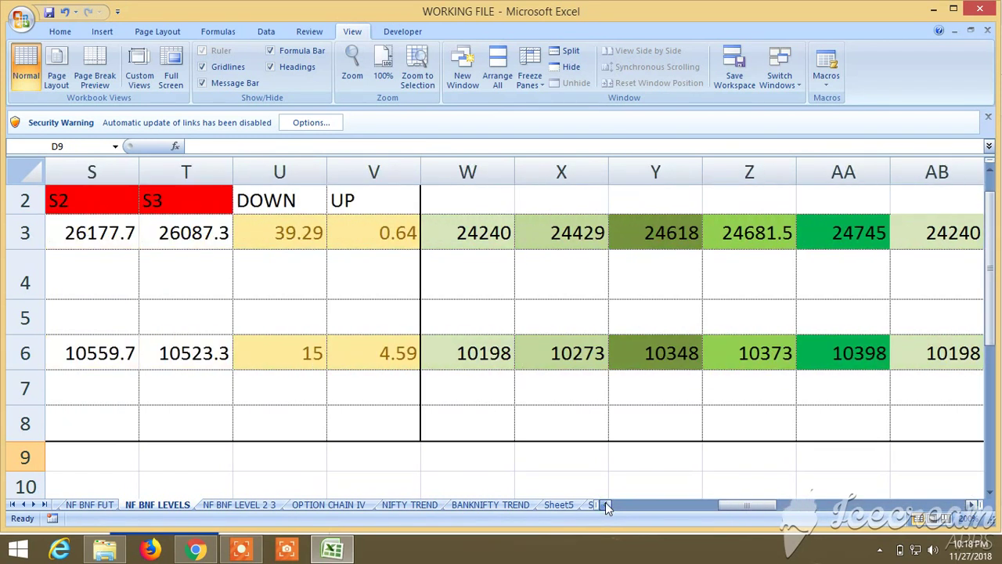
left_click(607, 505)
left_click(607, 505)
left_click(607, 505)
left_click(607, 506)
left_click(606, 506)
left_click(607, 505)
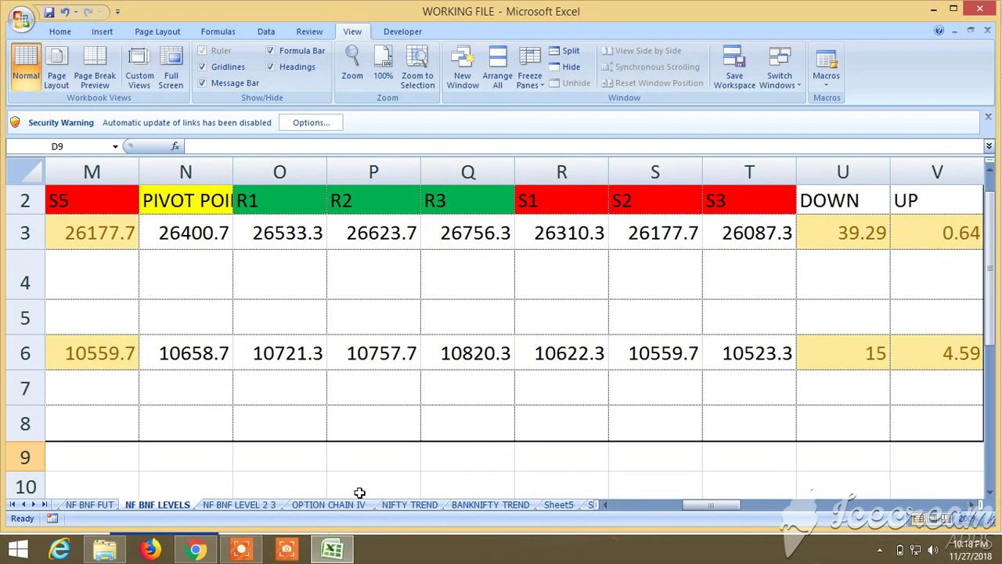
Switch to the Downloads folder in File Explorer and open the BUY SELL LEVELS text file in Notepad
left_click(106, 550)
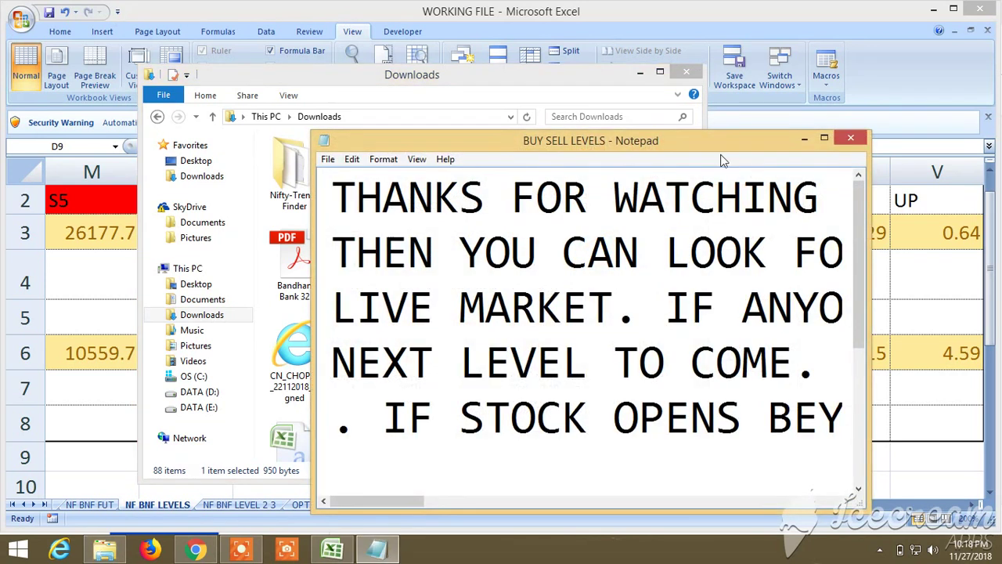
Read the BUY SELL LEVELS notes full-screen through to the end of the text, including the long lines, and close the file
left_click(824, 138)
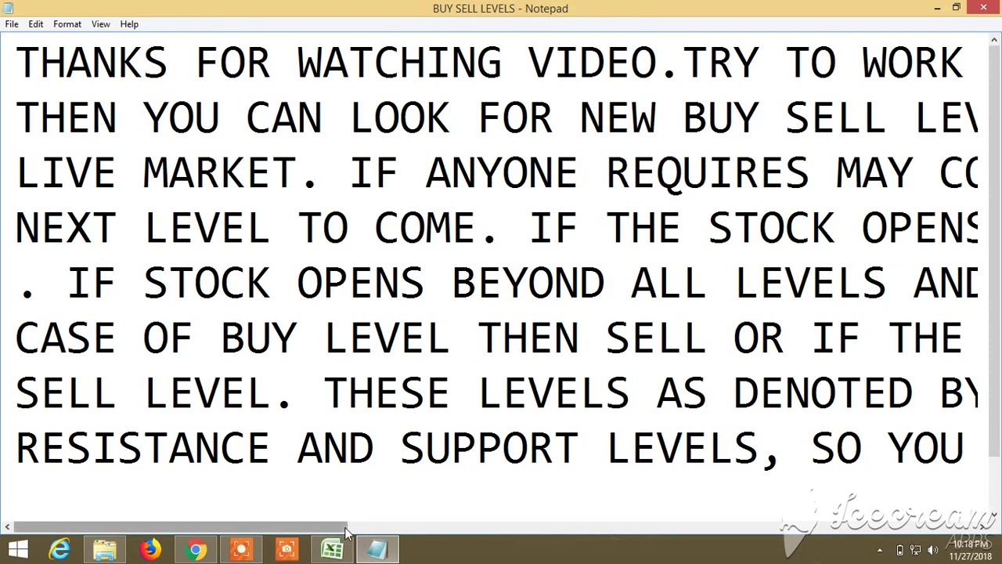
left_click_drag(344, 533, 980, 553)
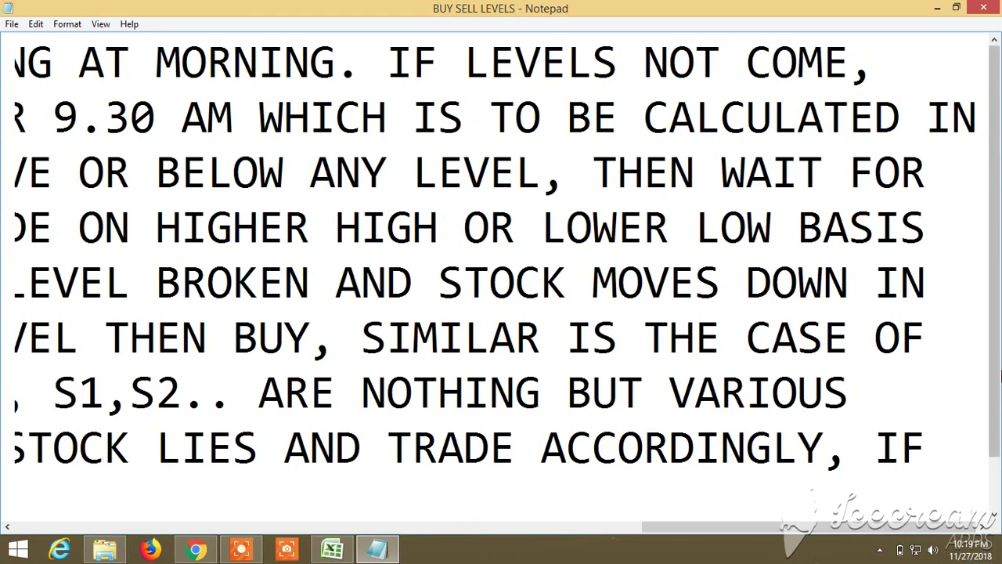
left_click_drag(996, 384, 997, 431)
left_click_drag(863, 553, 918, 531)
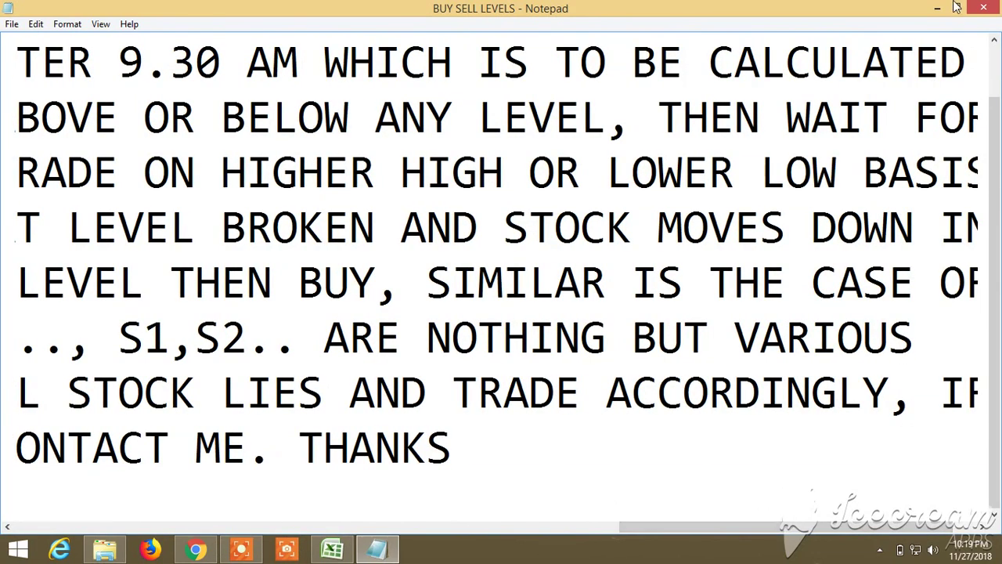
left_click(985, 8)
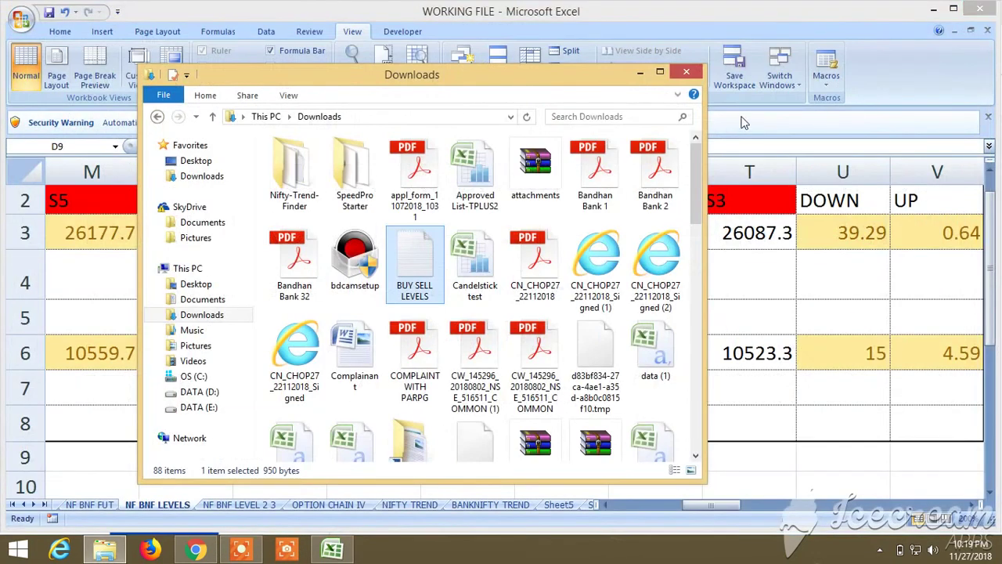
Switch to Upstox Pro in Chrome, enlarge the 15-minute BEML chart and zoom out to examine its earlier price levels
left_click(202, 551)
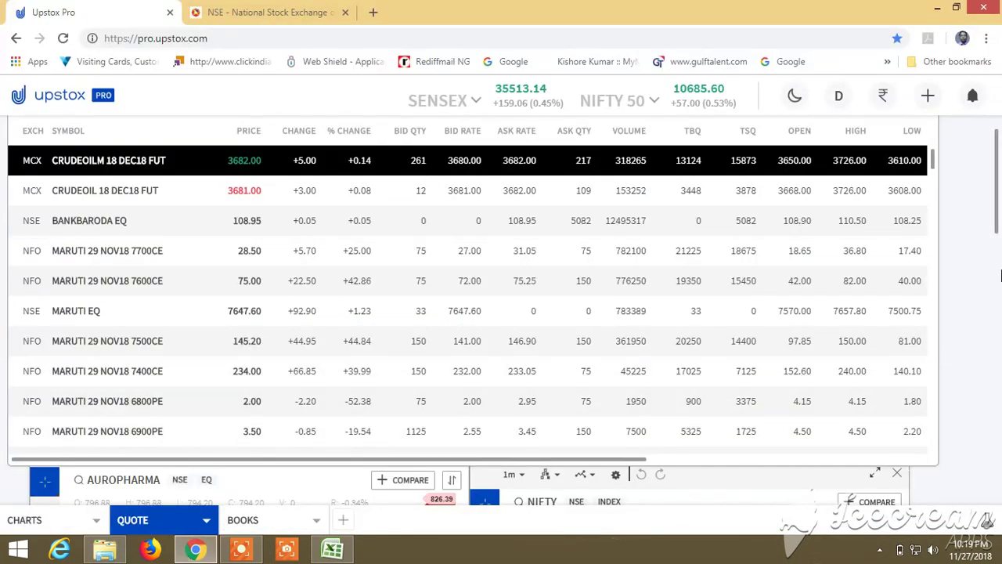
left_click_drag(1000, 215, 999, 337)
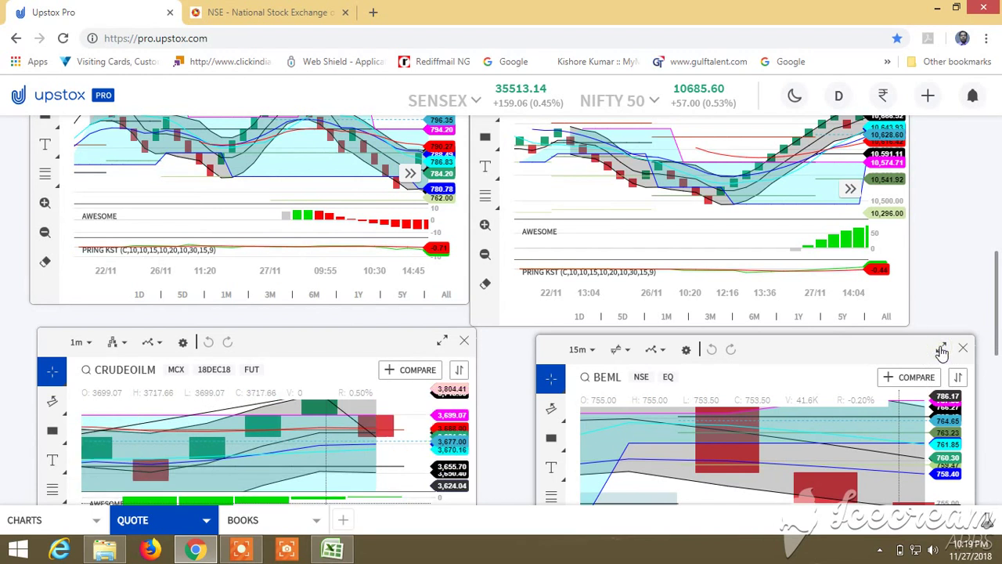
left_click(942, 350)
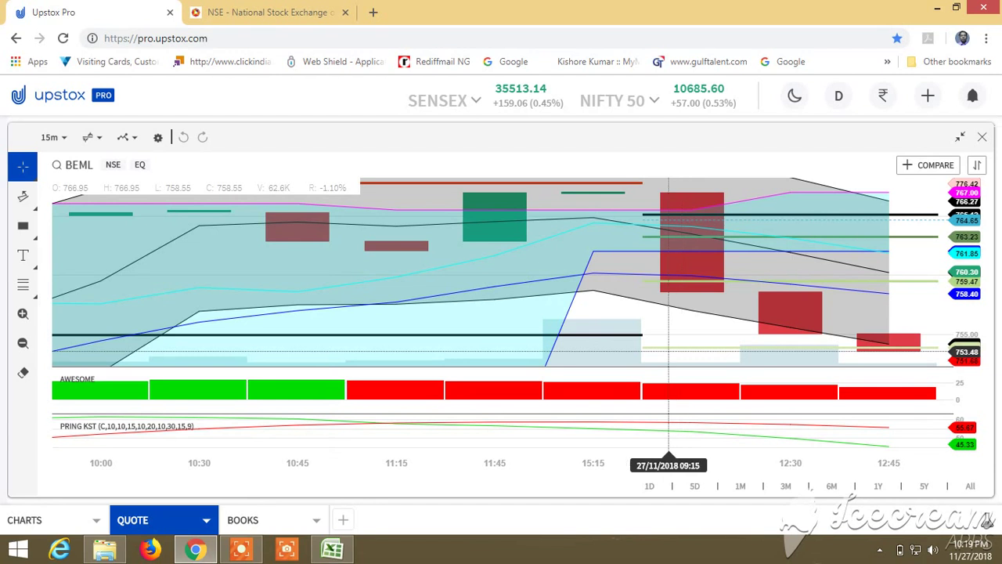
scroll(668, 352, "down", 3)
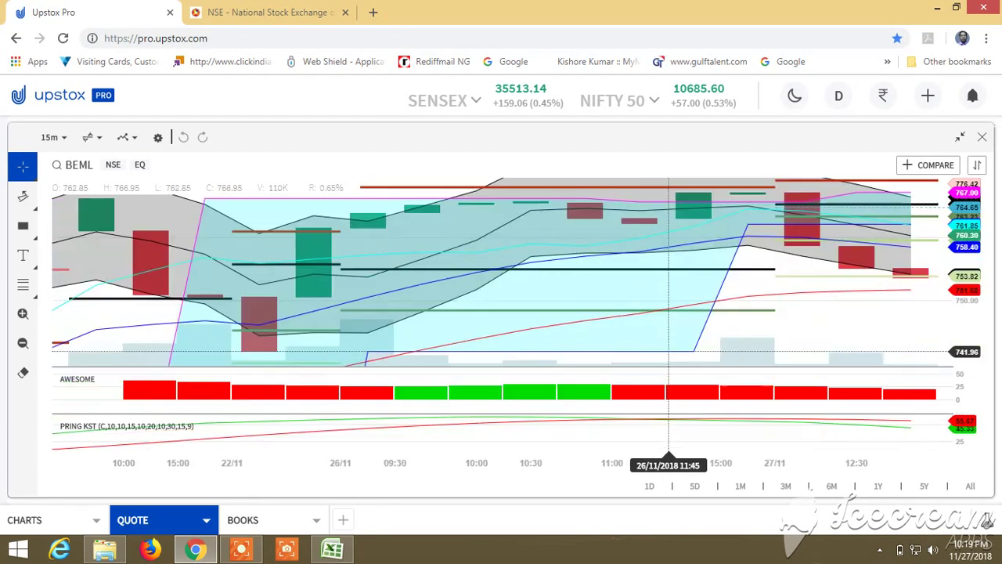
scroll(669, 351, "down", 3)
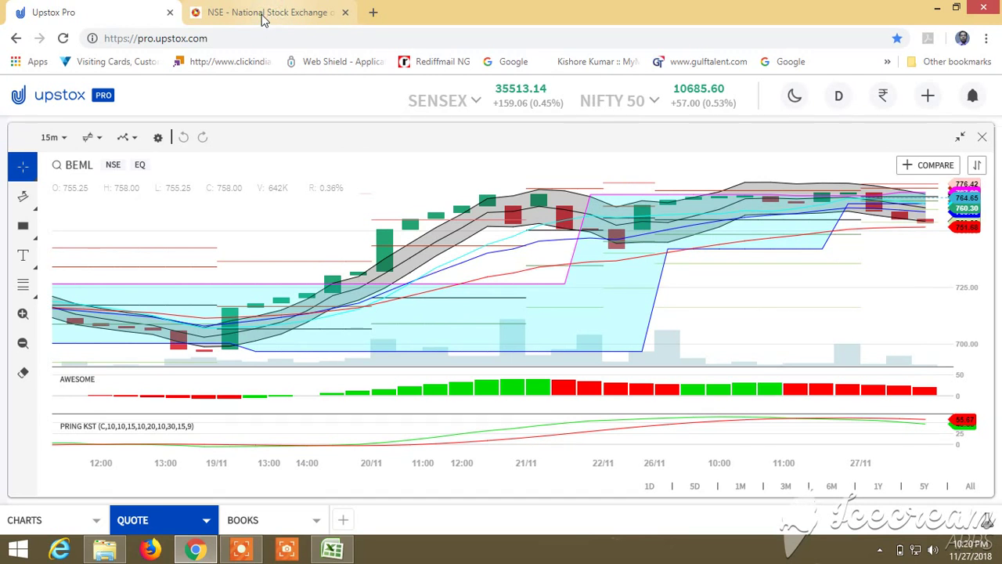
left_click(241, 552)
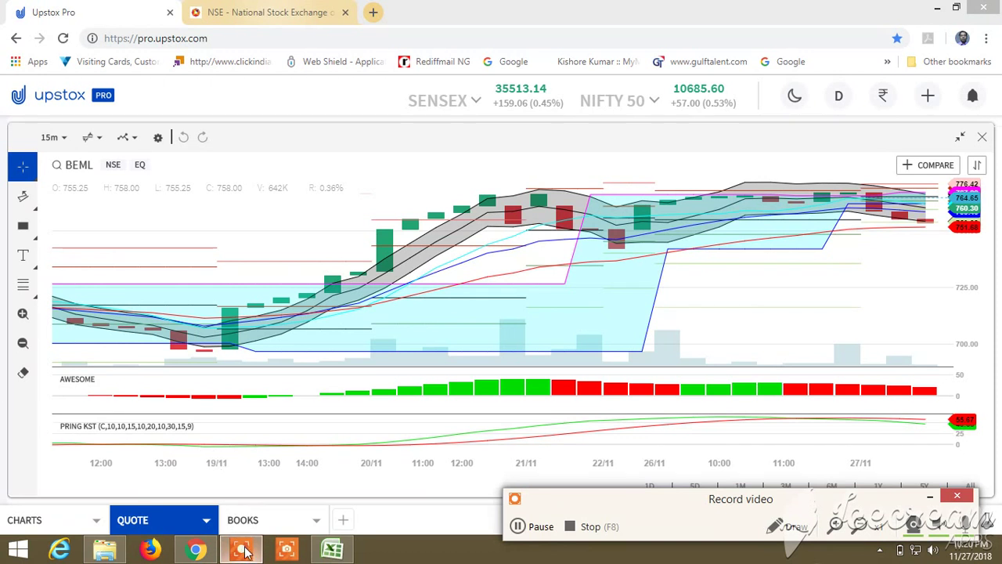
Show the NSE website and open its live option chain for equity derivatives
key("ctrl+Tab")
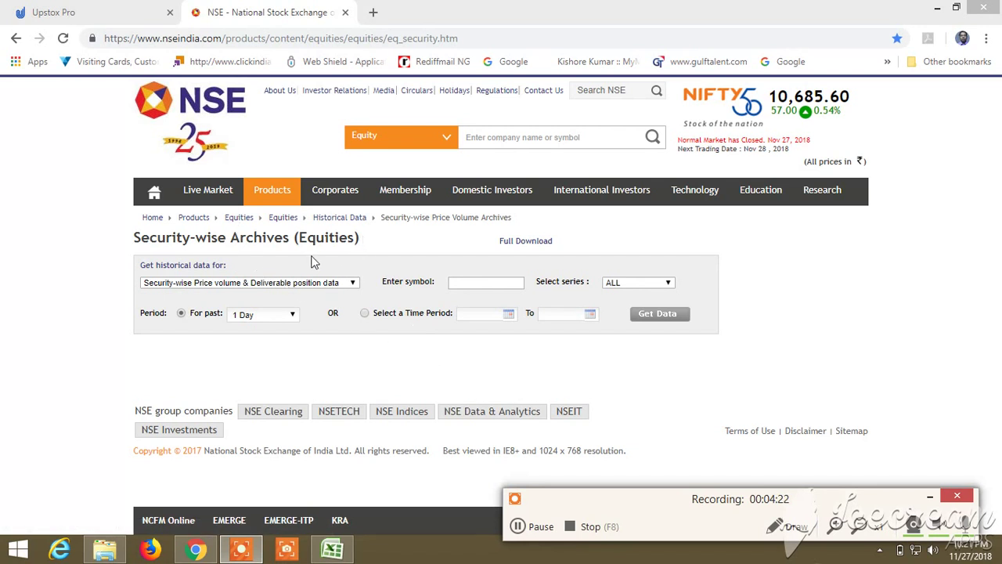
left_click(200, 195)
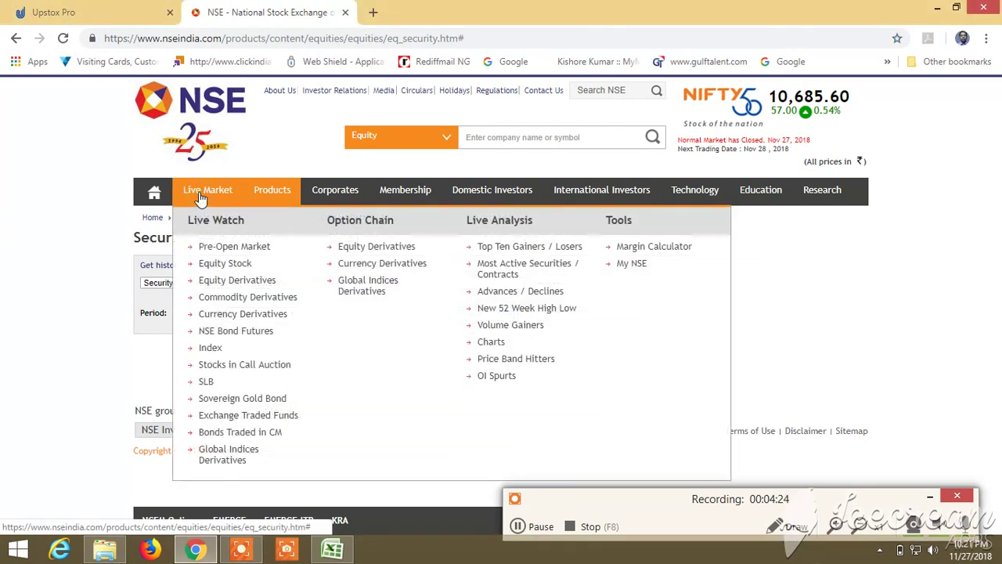
left_click(371, 249)
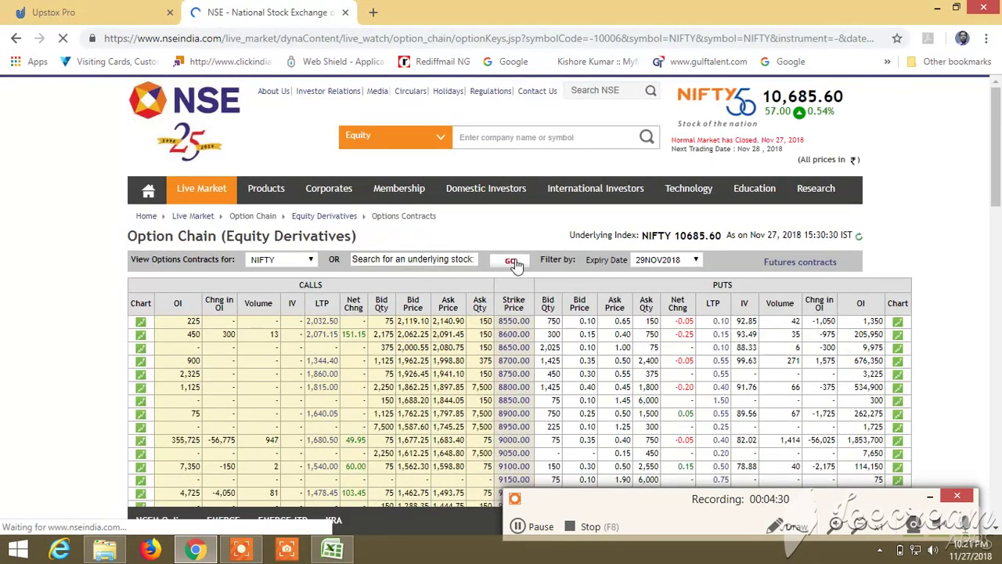
Look up the option chain for the underlying stock BEML
left_click(451, 259)
type("B")
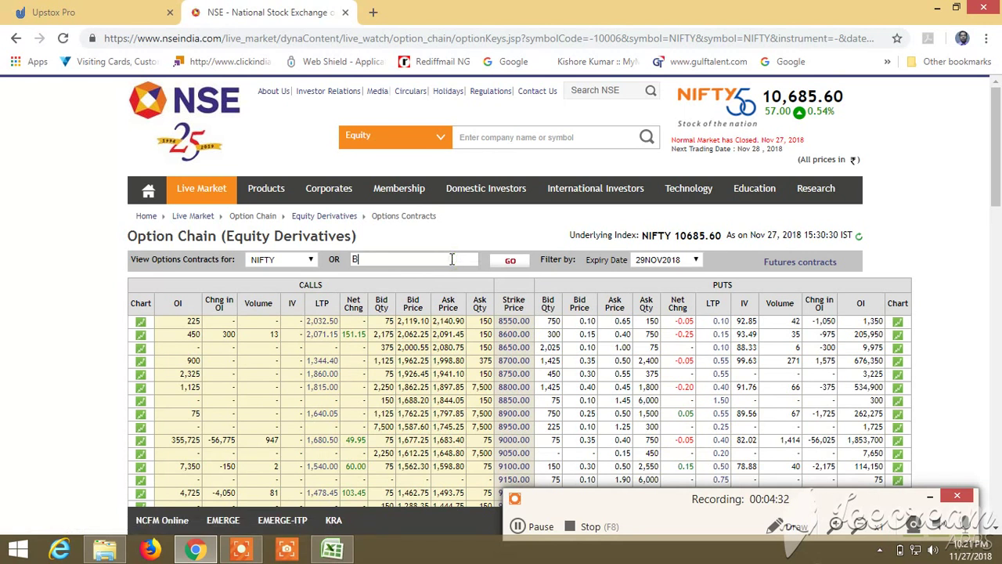
type("EML")
left_click(511, 262)
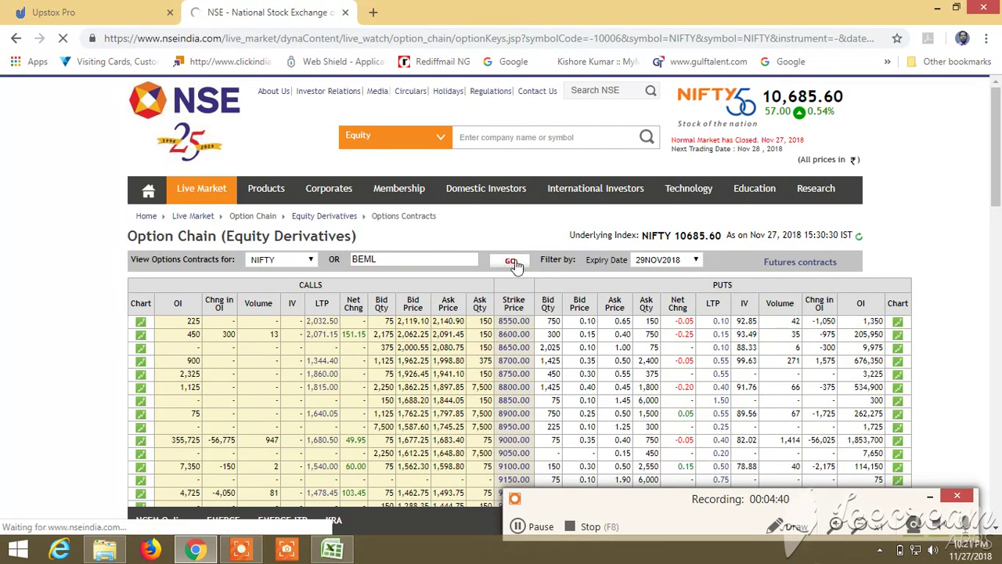